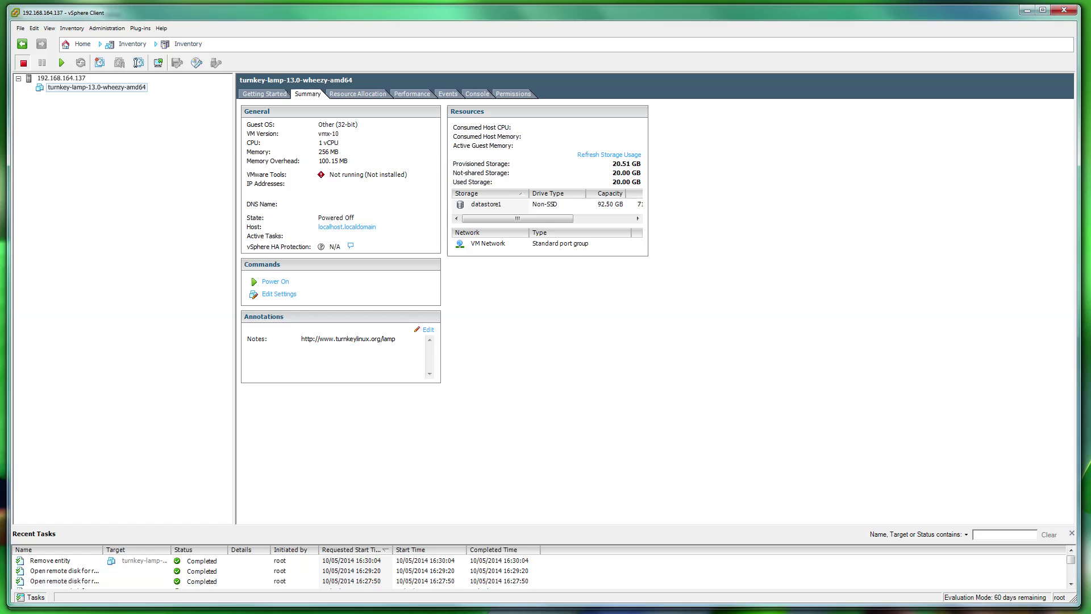
Try Edit Settings on the turnkey-lamp VM and read the version-10 warning it raises
right_click(60, 90)
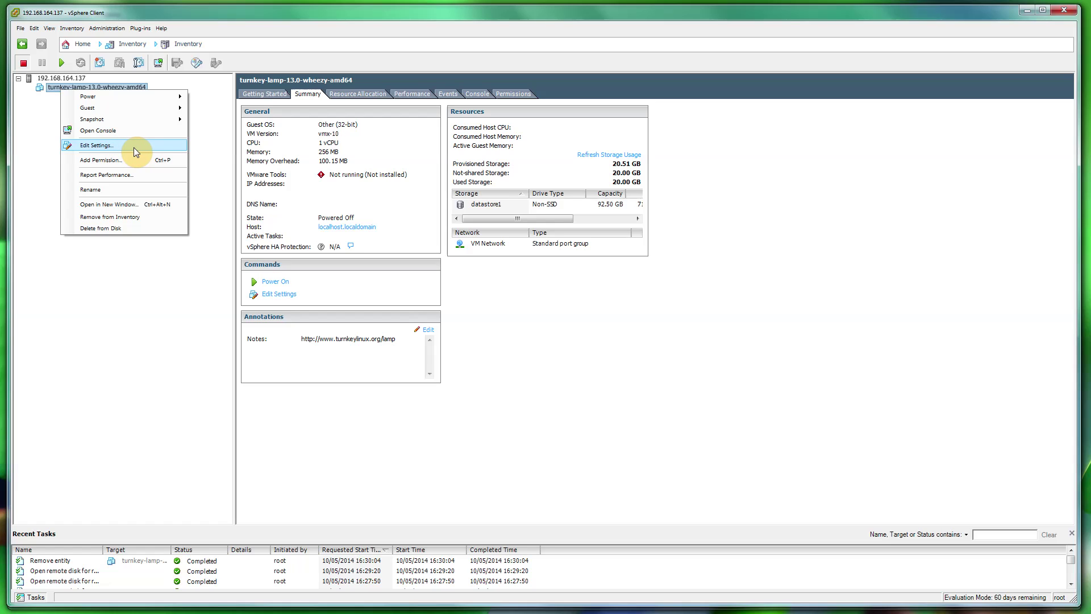
left_click(99, 147)
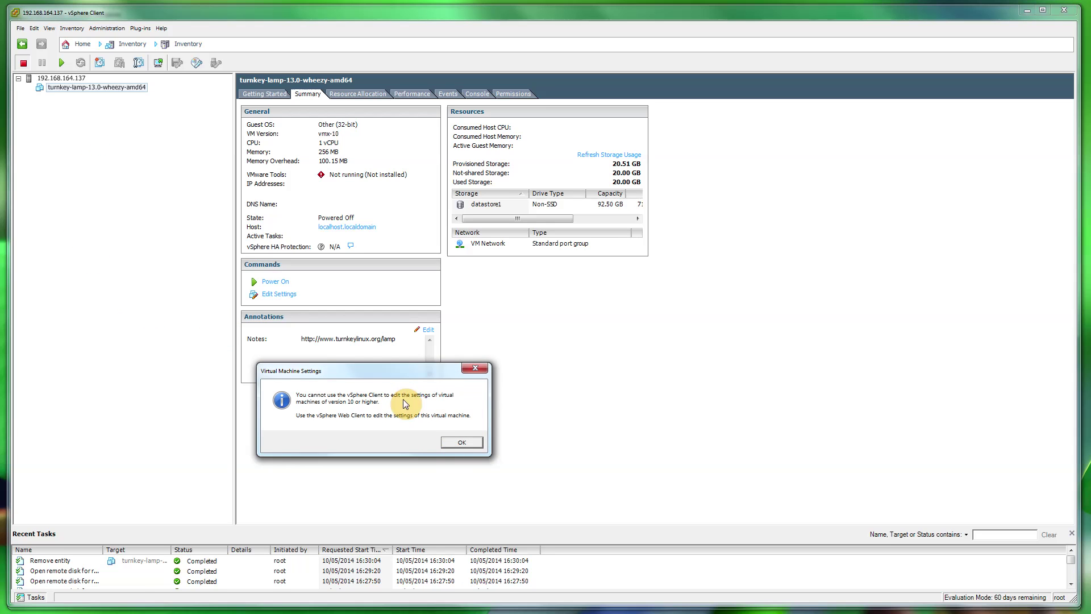
left_click_drag(378, 375, 588, 308)
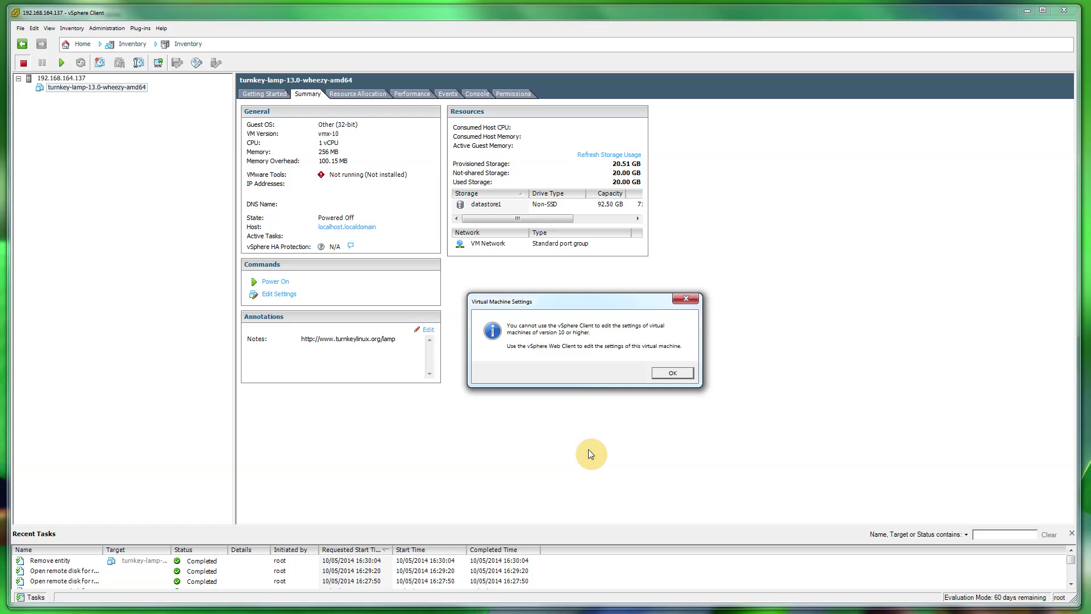
Dismiss the warning and start a new machine conversion in vCenter Converter
left_click(669, 379)
key("alt+Tab")
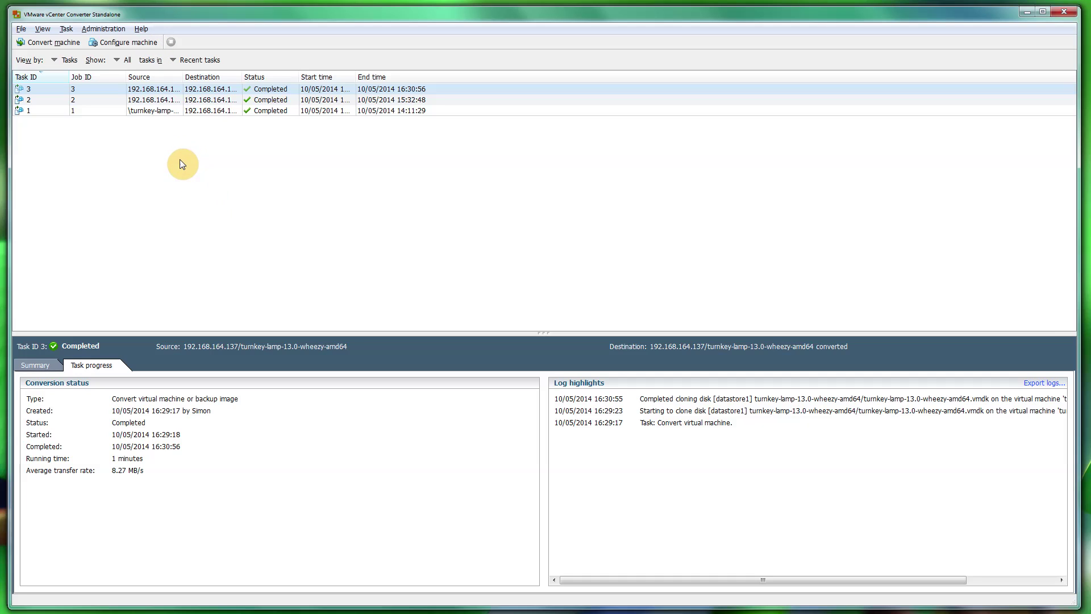
left_click(165, 158)
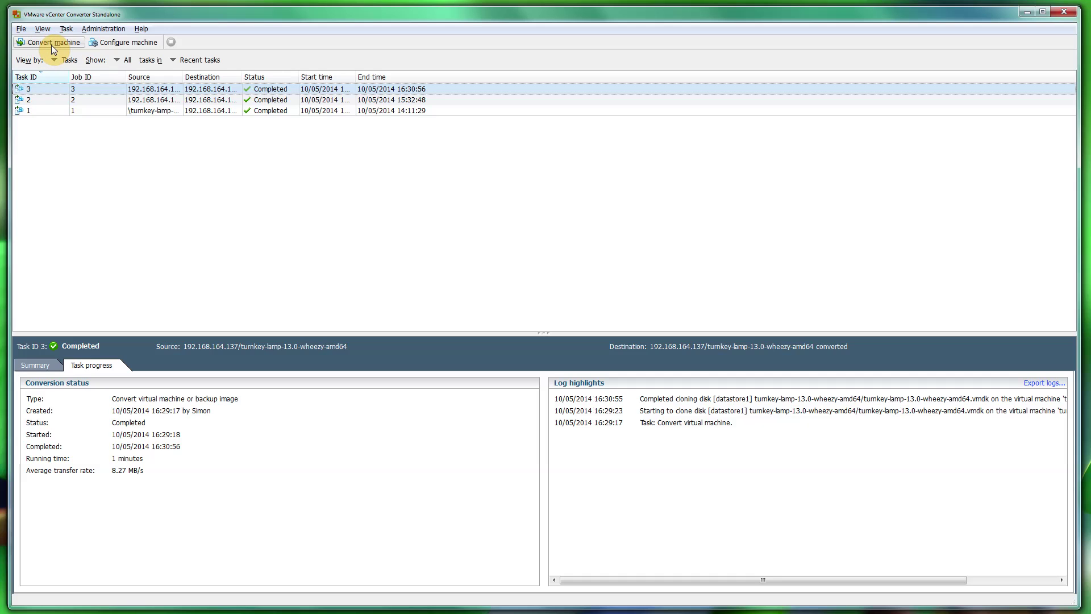
left_click(51, 43)
Keep VMware Infrastructure virtual machine as source and log in as root with the host password
left_click(358, 323)
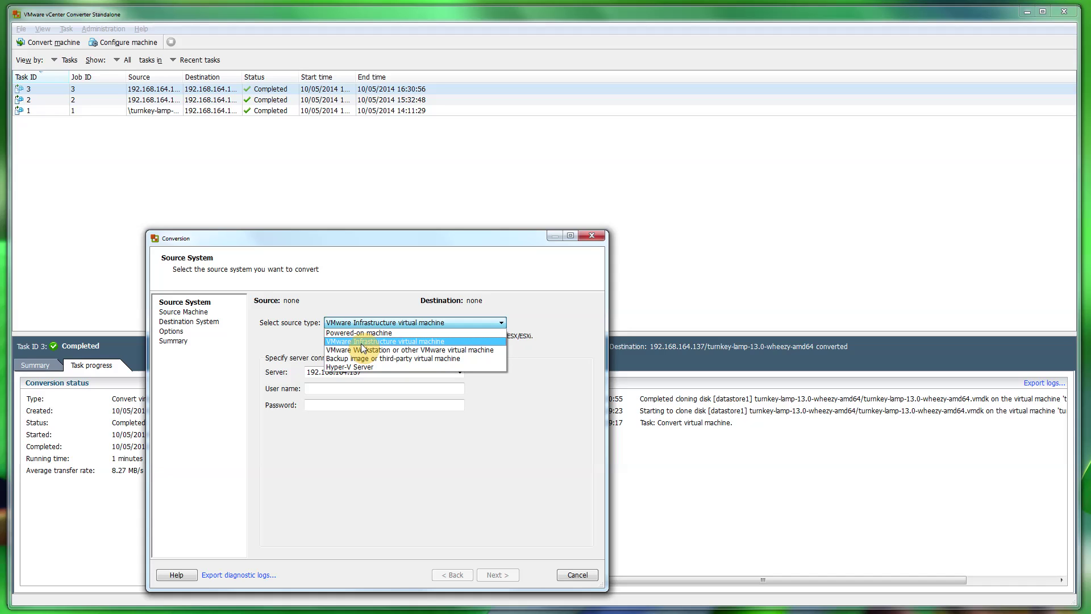
left_click(686, 484)
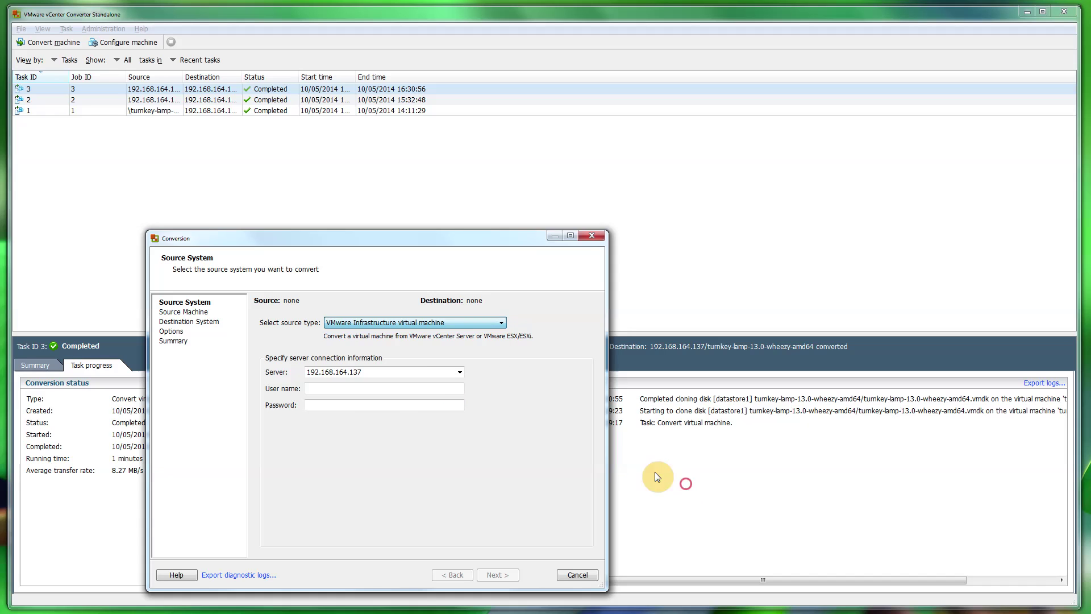
left_click(370, 376)
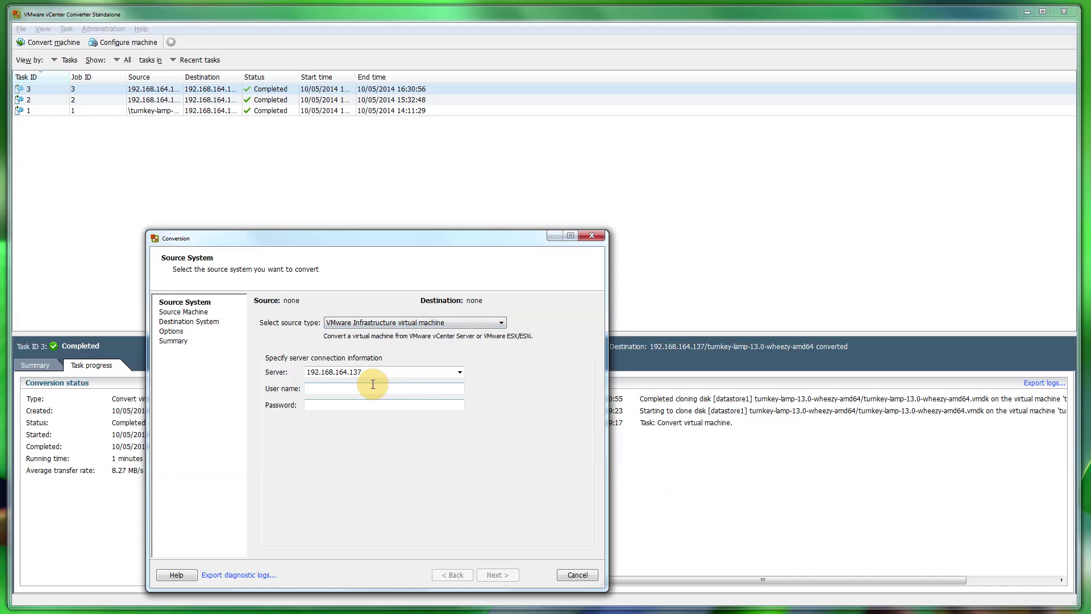
left_click(331, 386)
left_click(322, 388)
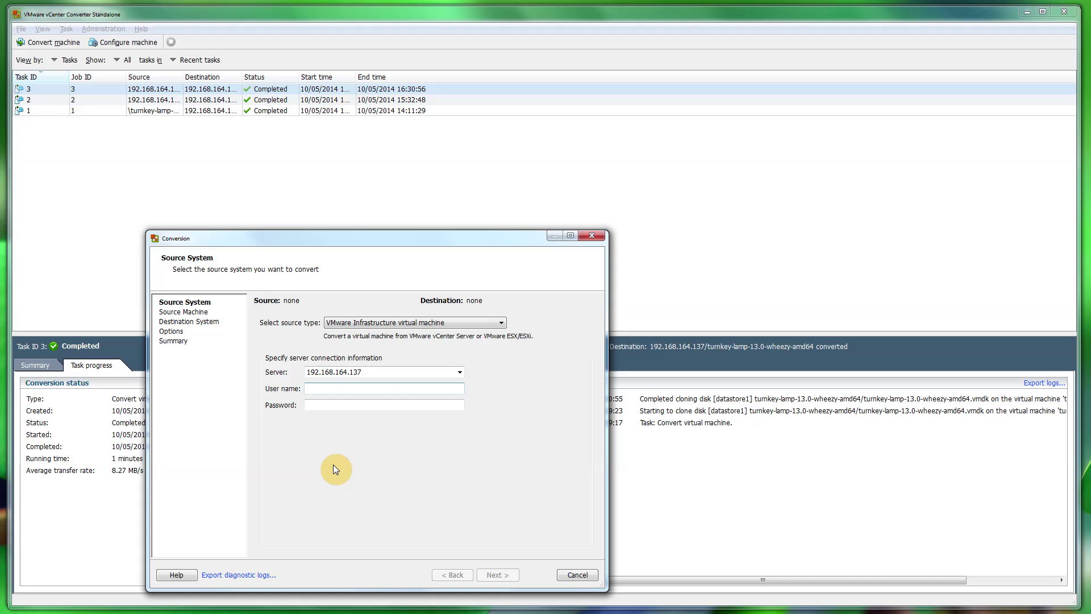
type("root")
key("Tab")
type("•••••••••")
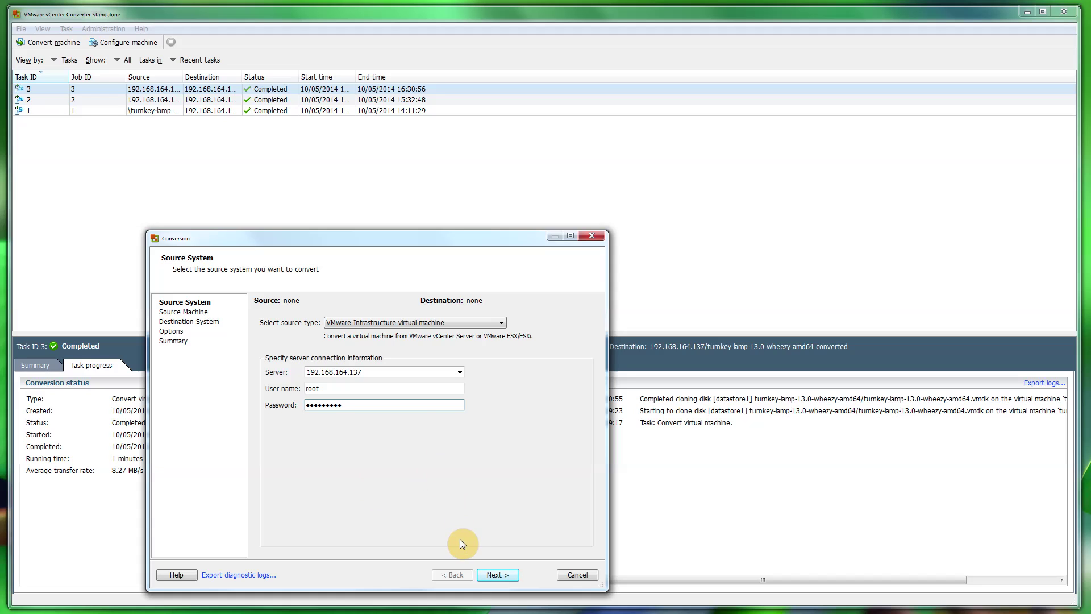
Connect to the source host and pick turnkey-lamp-13.0-wheezy-amd64 as the source VM
left_click(494, 575)
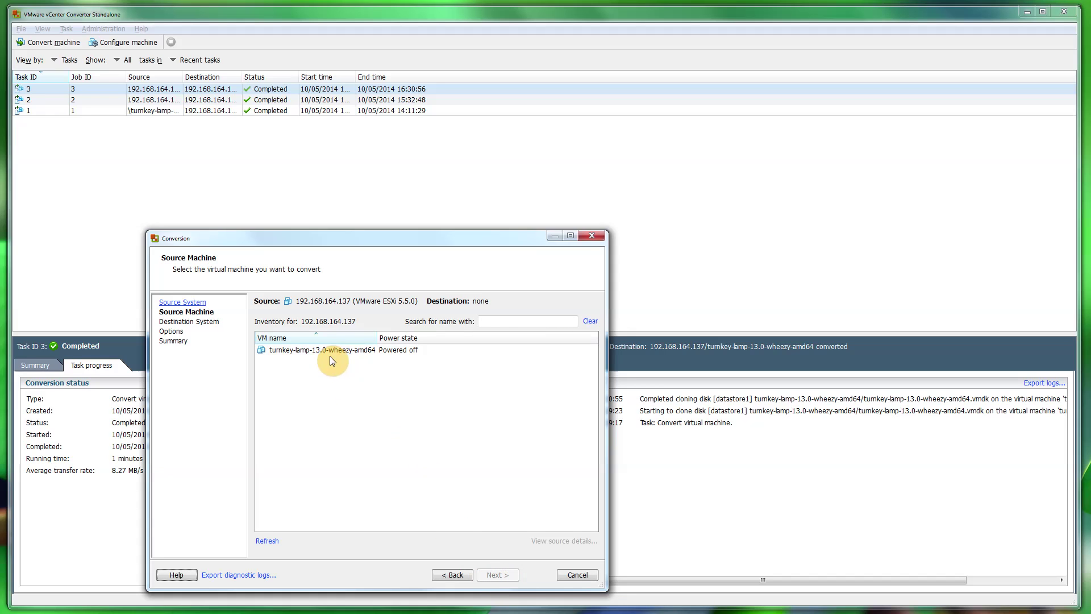
left_click(332, 355)
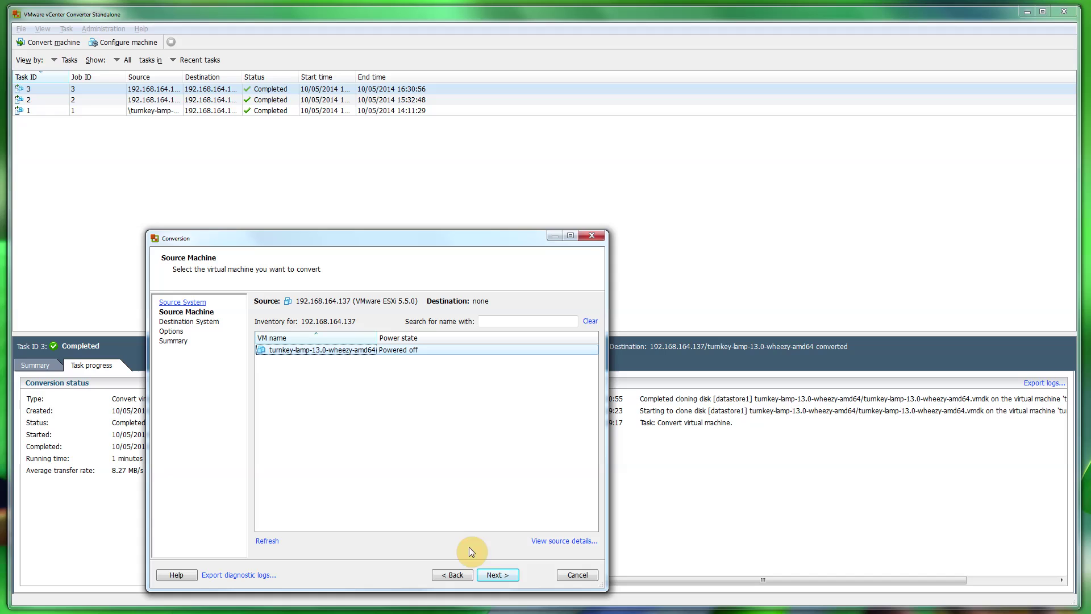
left_click(493, 576)
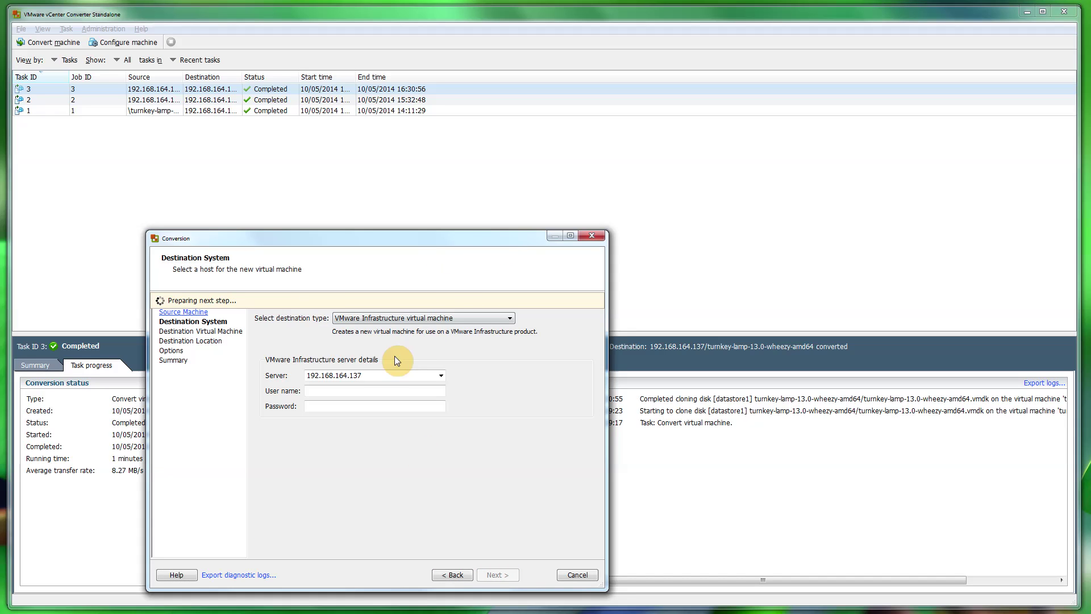
Keep VMware Infrastructure virtual machine as destination and log in as root with the host password
left_click(394, 322)
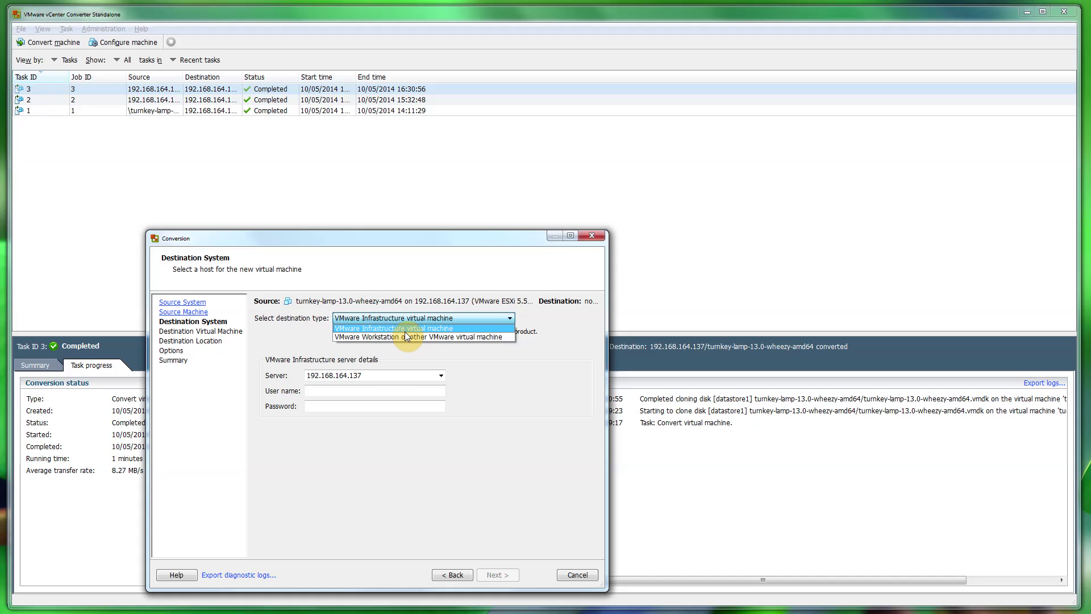
left_click(405, 331)
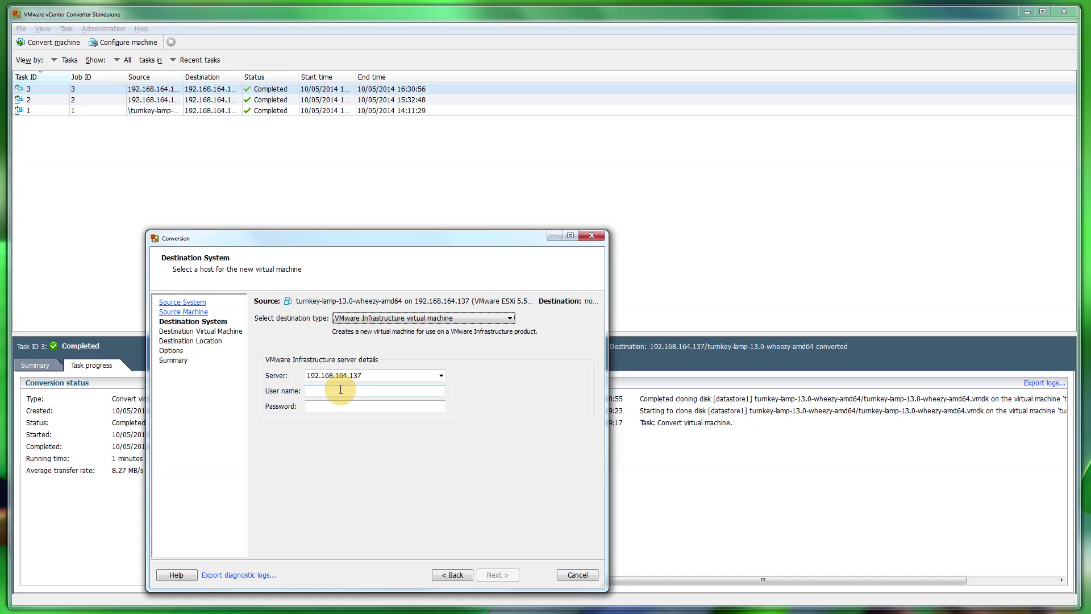
left_click(341, 392)
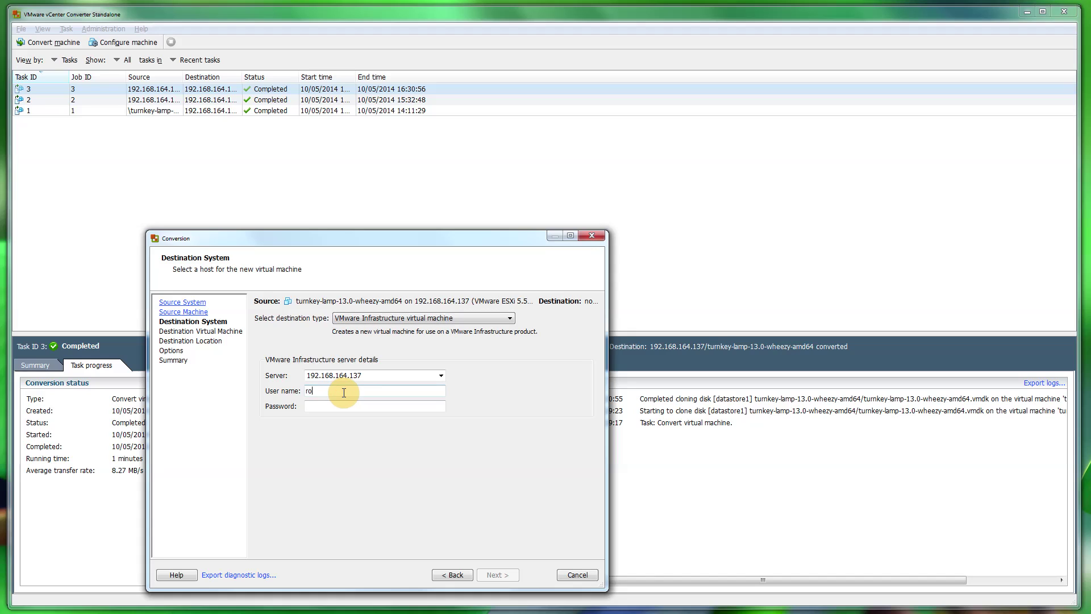
key("Tab")
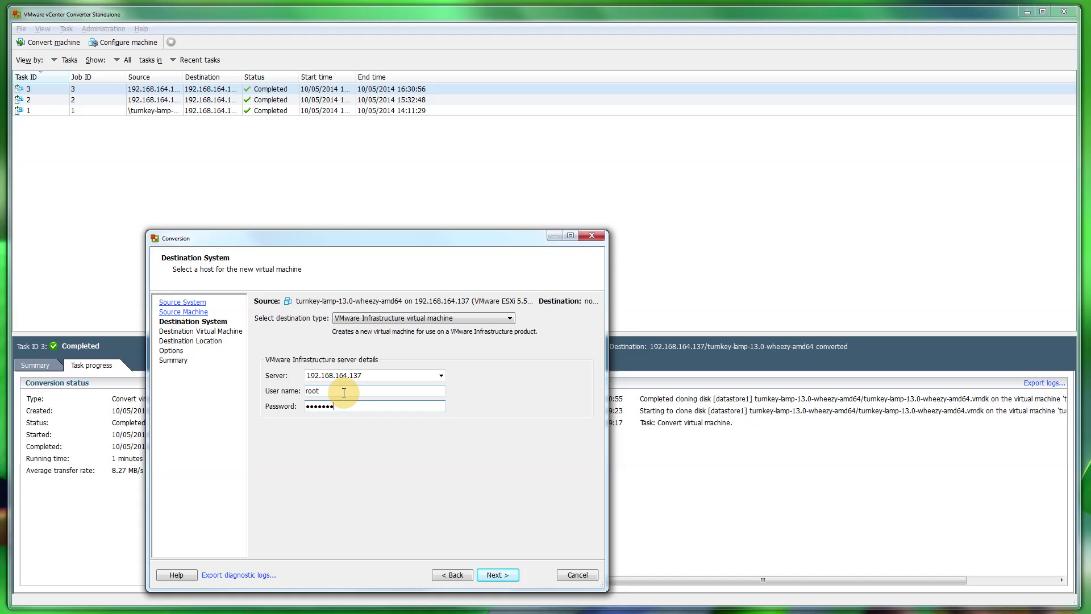
Name the destination VM 'turnkey-lamp-13.0-wheezy-amd64 converted'
left_click(494, 575)
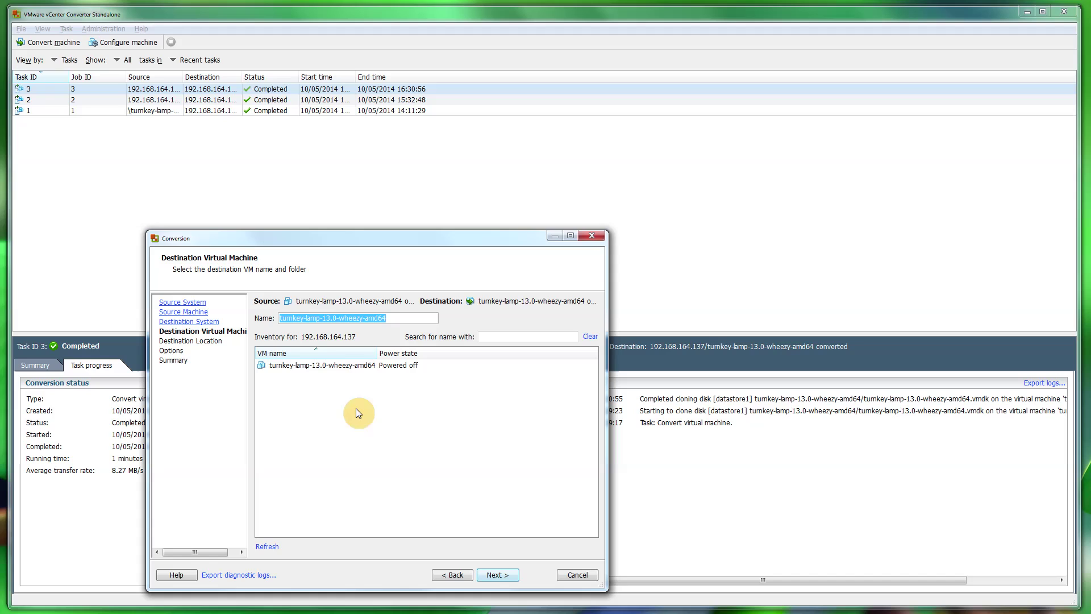
left_click(389, 320)
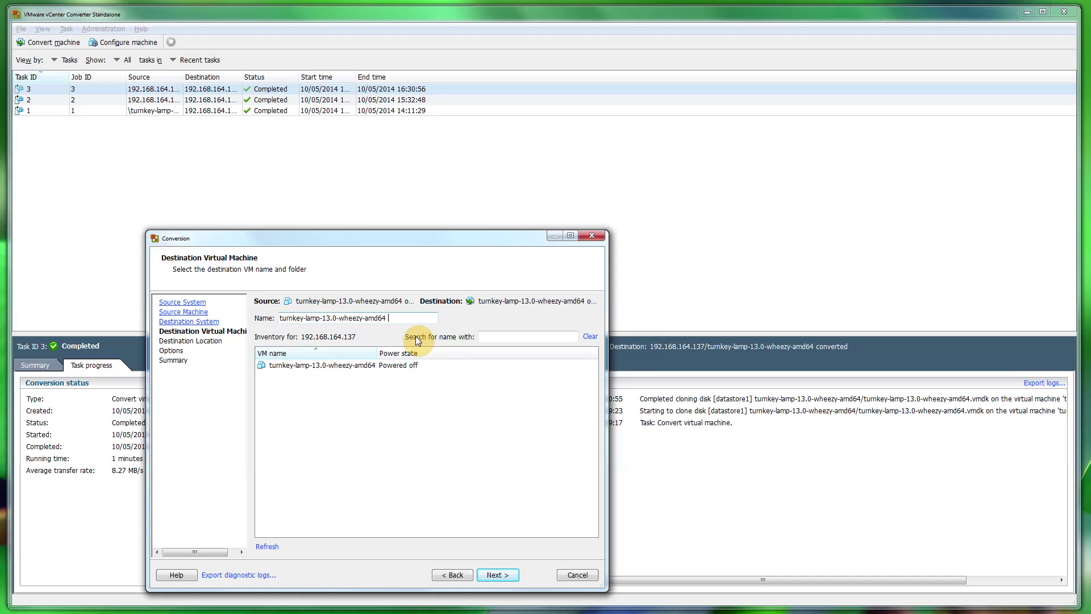
type("converted")
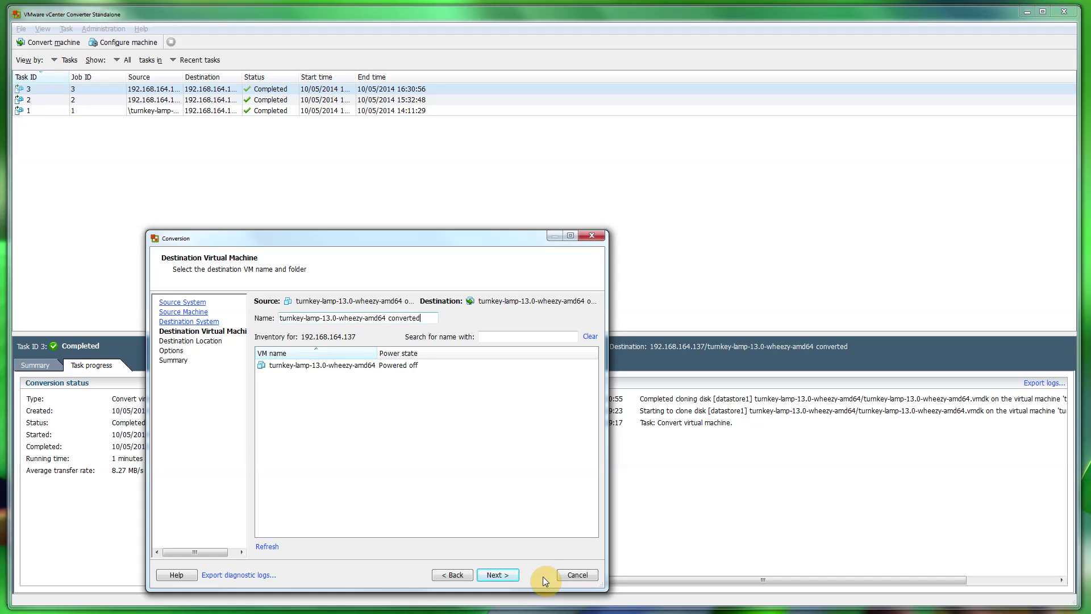
Set the virtual machine version to 8, review the summary, and submit the conversion
left_click(498, 576)
left_click(461, 427)
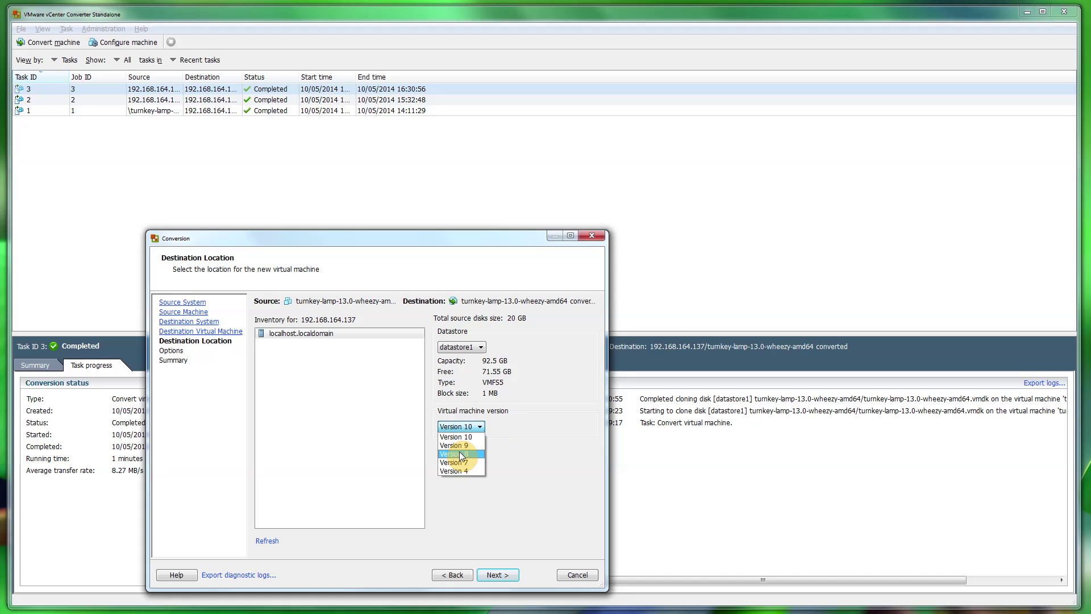
left_click(461, 455)
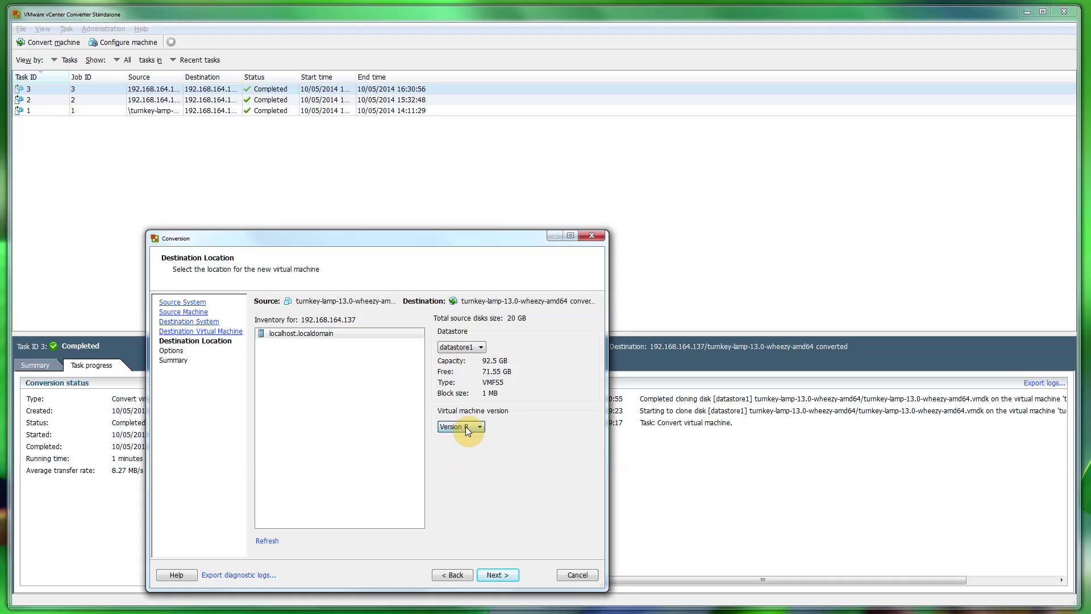
left_click(498, 575)
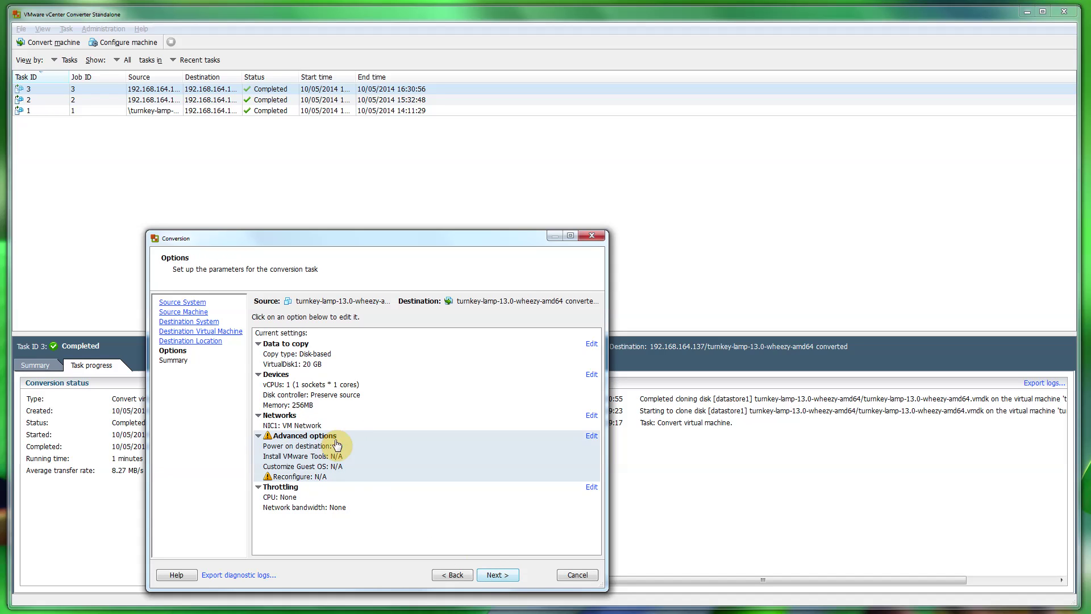
left_click(507, 574)
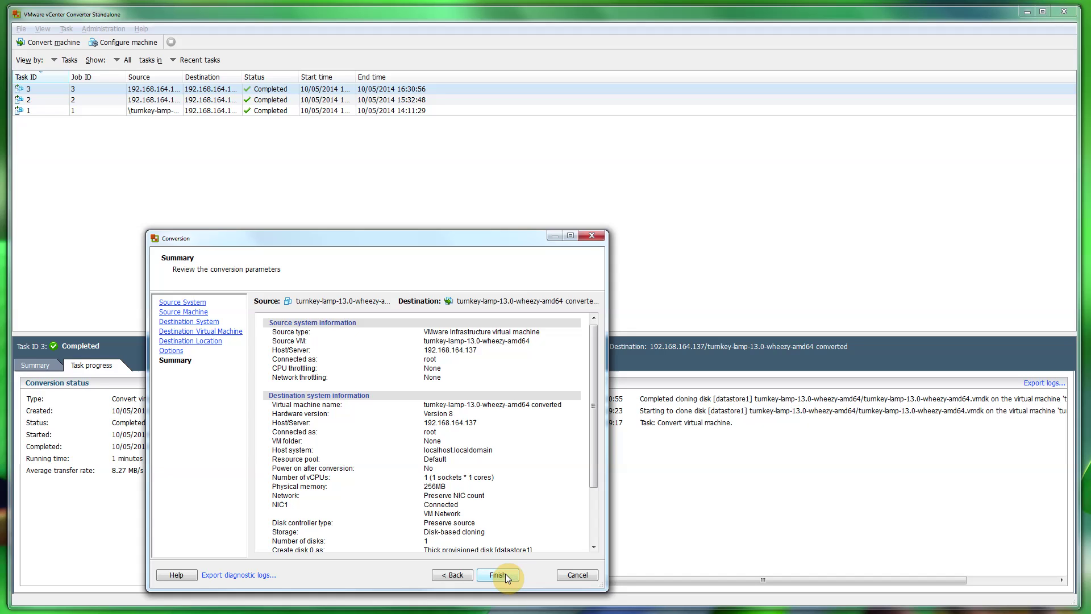
scroll(513, 445, "down", 3)
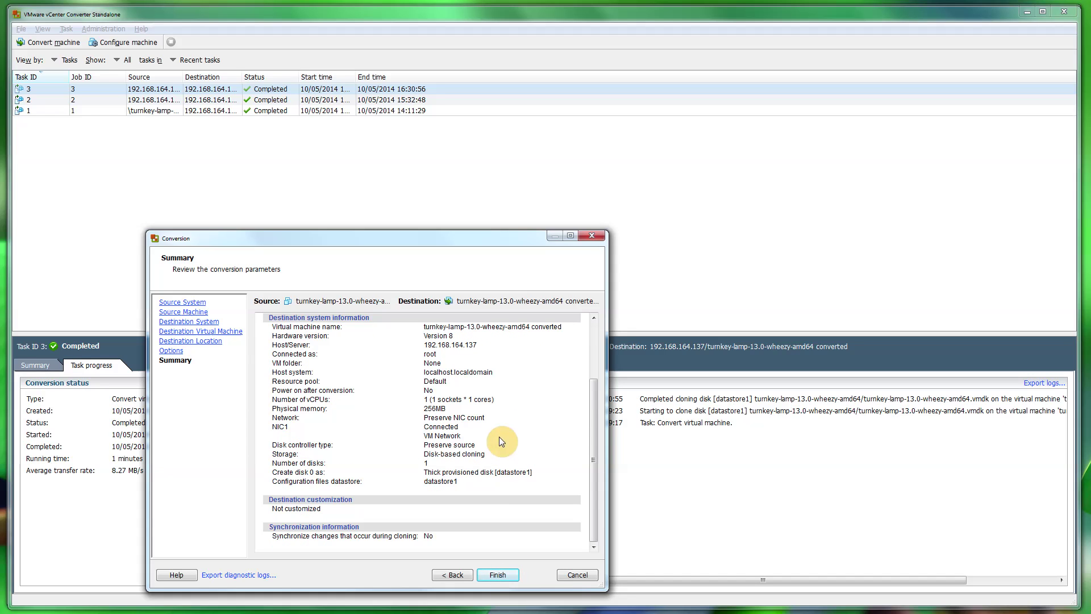
scroll(485, 455, "up", 3)
left_click(503, 575)
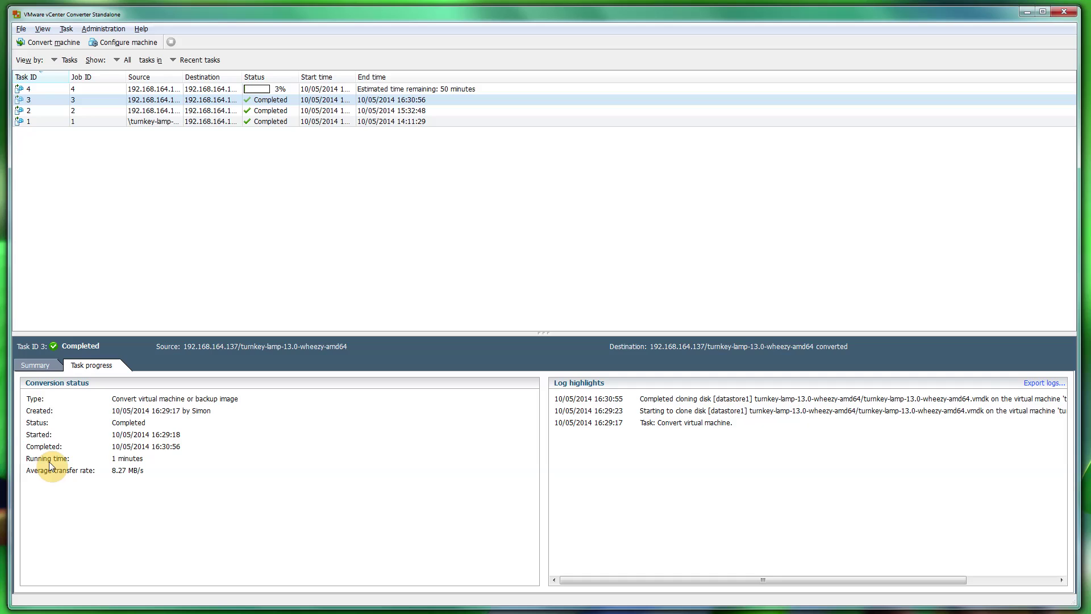
Inspect the task list and show details of completed conversion task 4
left_click(192, 101)
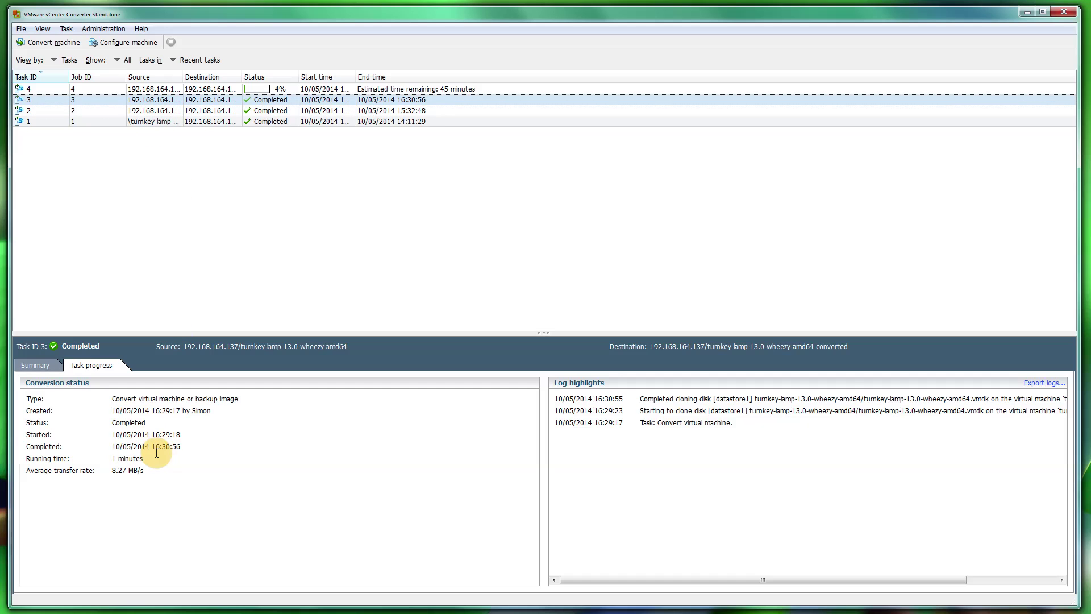
left_click(28, 436)
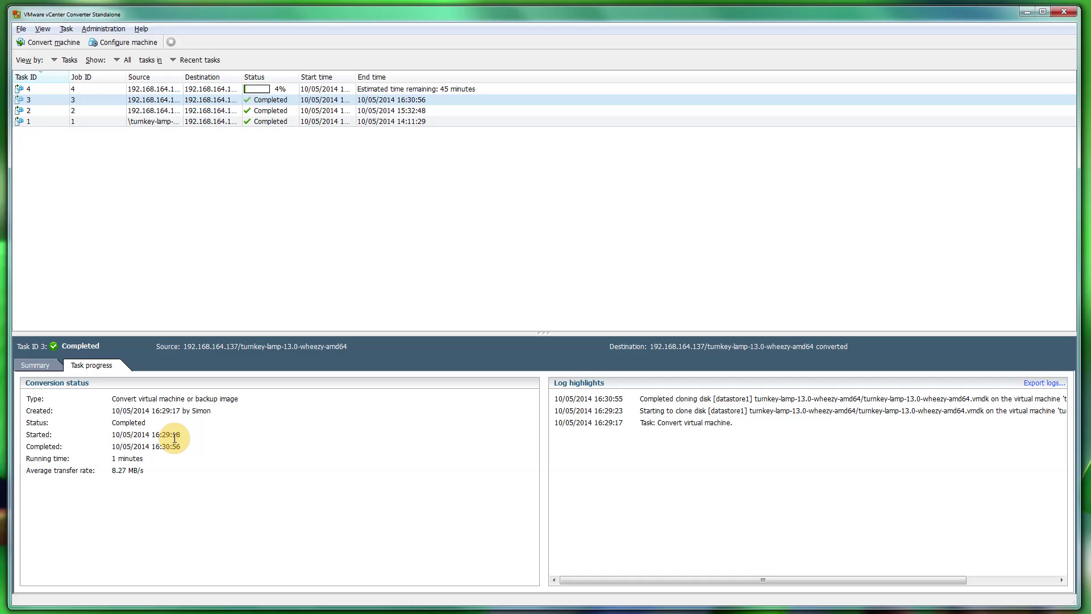
left_click_drag(166, 434, 180, 434)
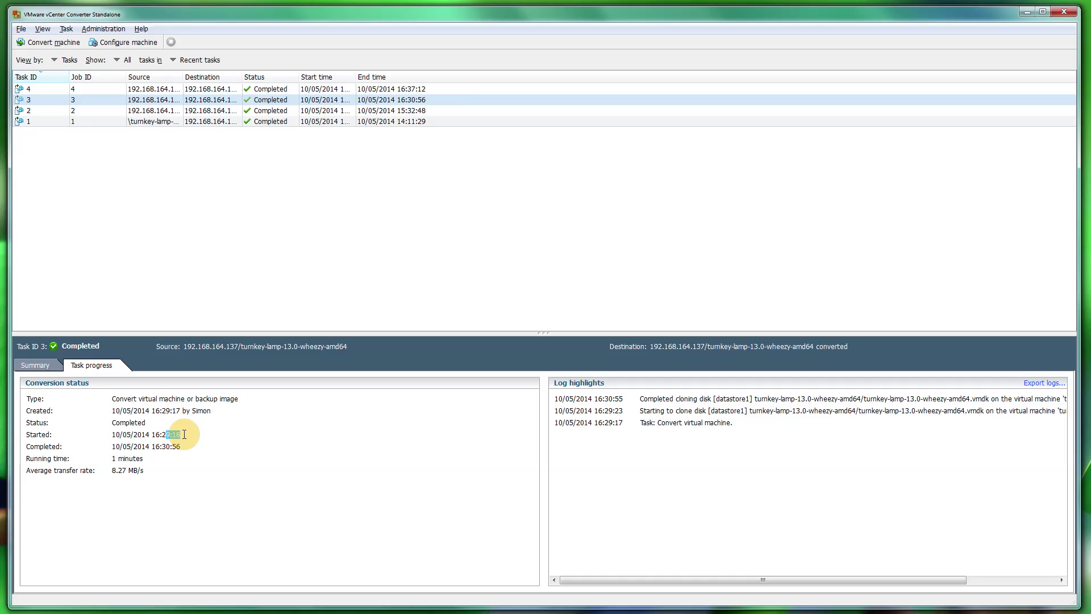
left_click(274, 90)
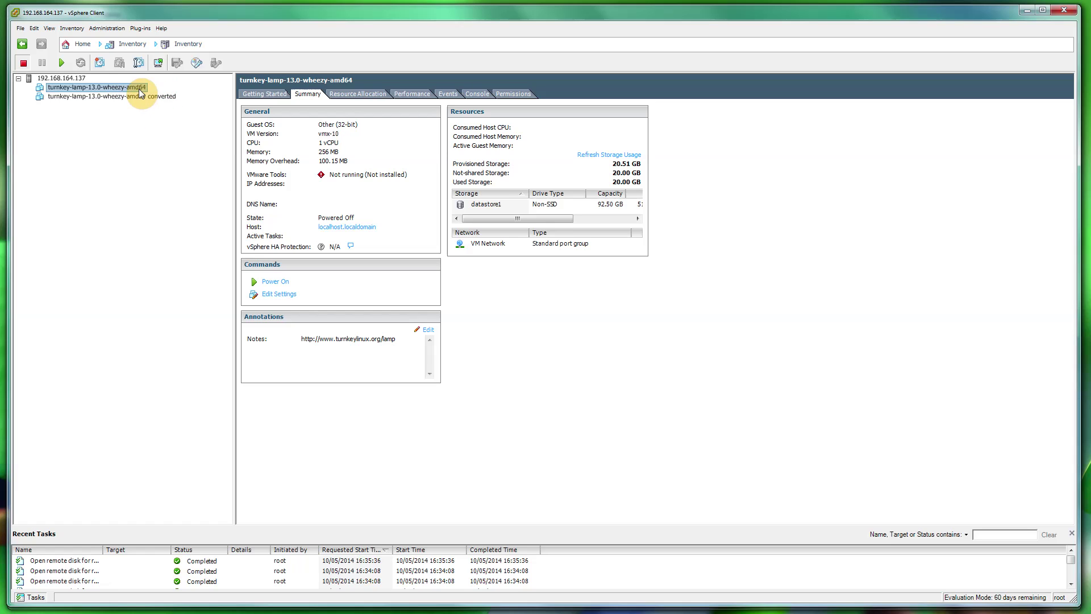
Open the converted VM's settings, confirming Version 8, nudging memory to 264 MB and back to 256 MB
left_click(103, 98)
right_click(103, 97)
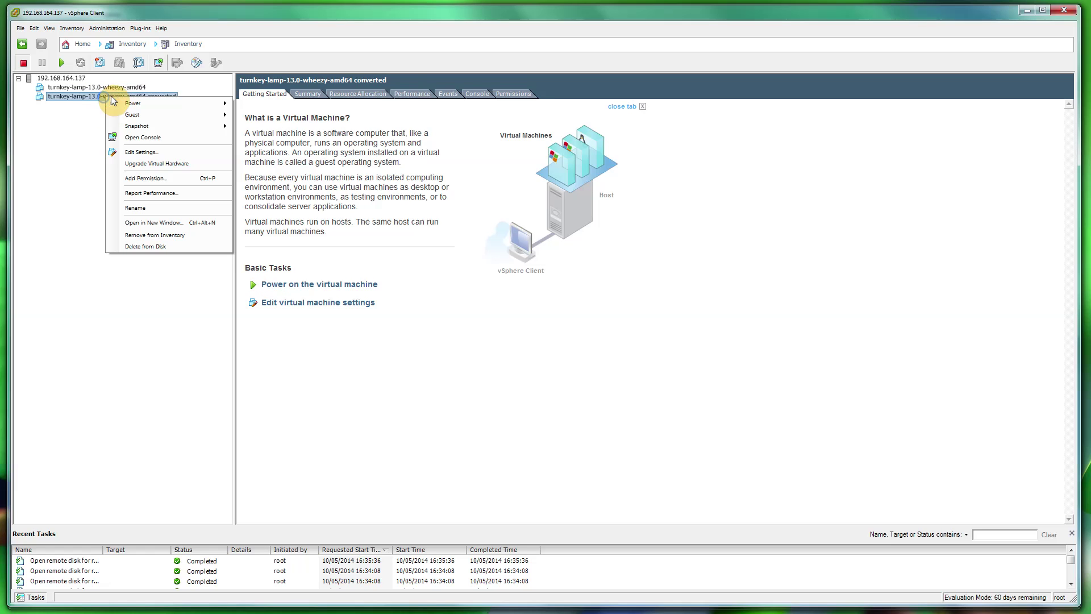
left_click(157, 152)
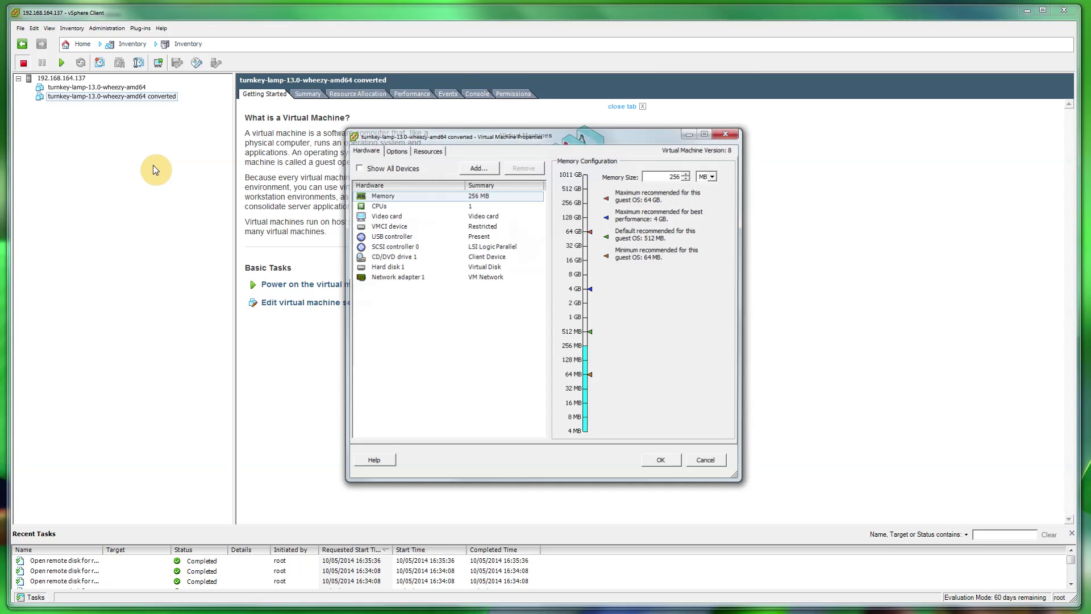
left_click_drag(547, 142, 437, 133)
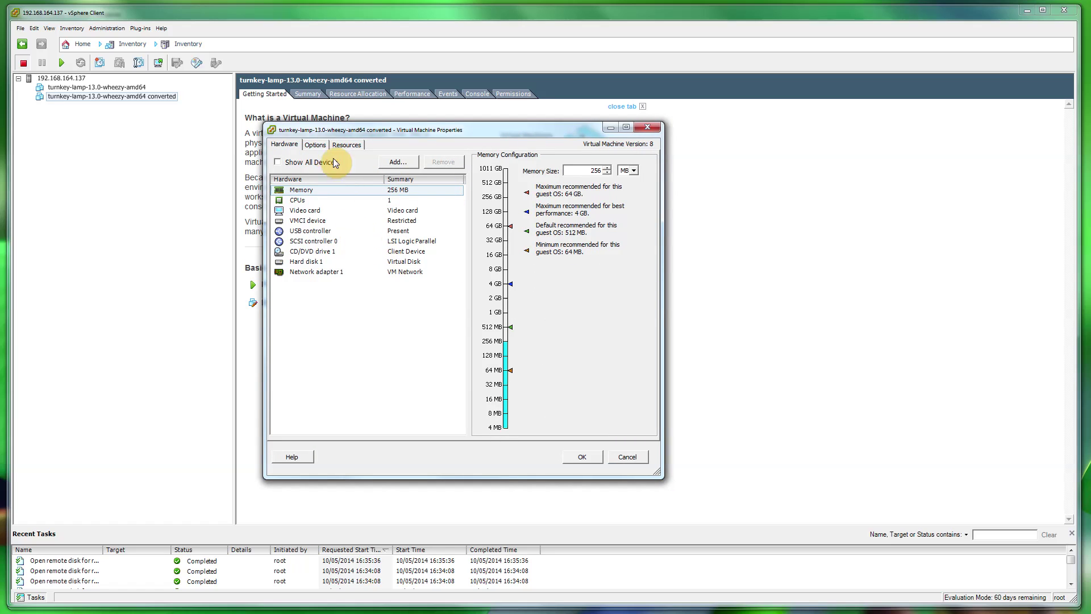
left_click(607, 168)
left_click(608, 173)
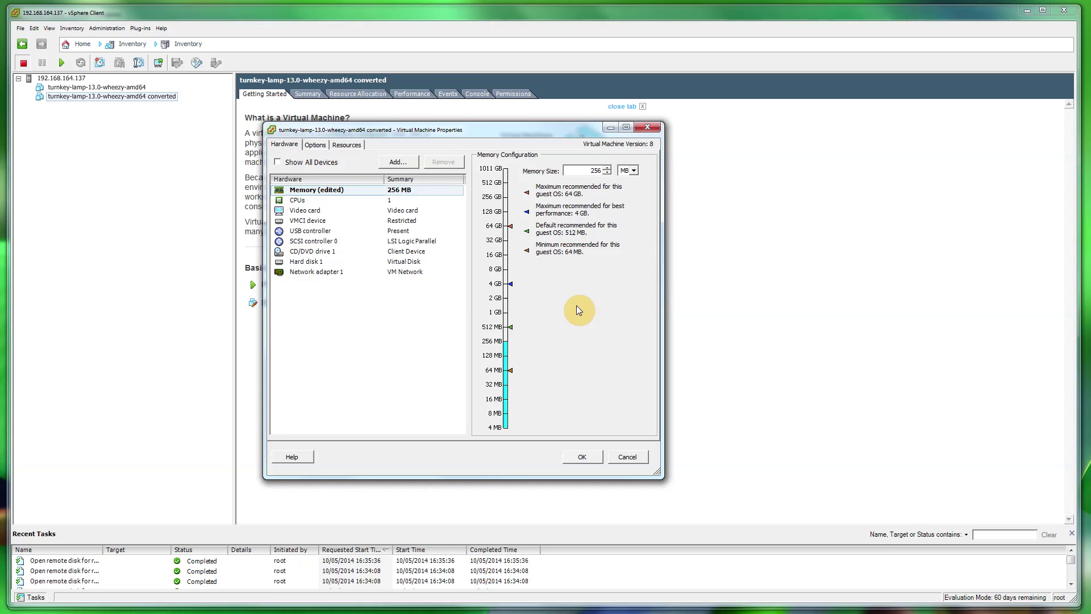